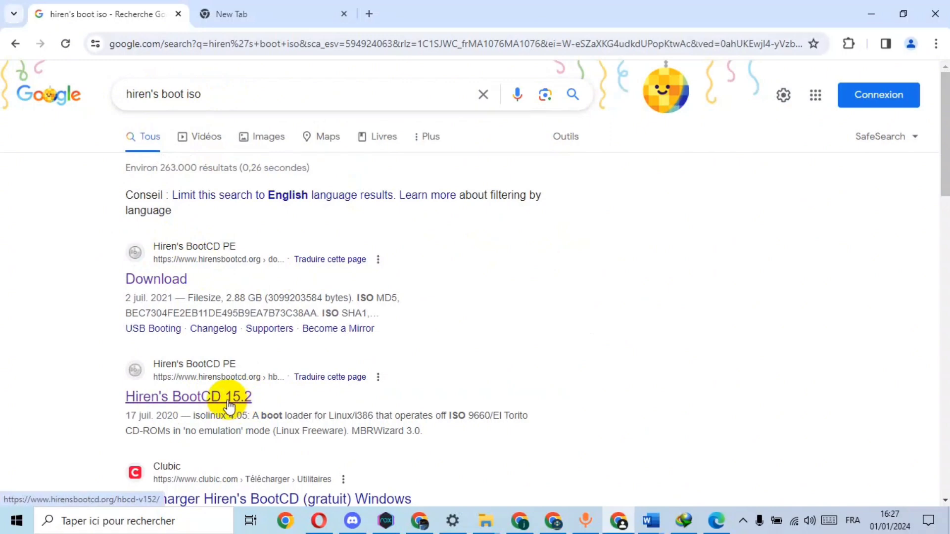
Open the Hiren's BootCD 15.2 page and try to download Hirens.BootCD.15.2.zip as a numbered duplicate
left_click(205, 400)
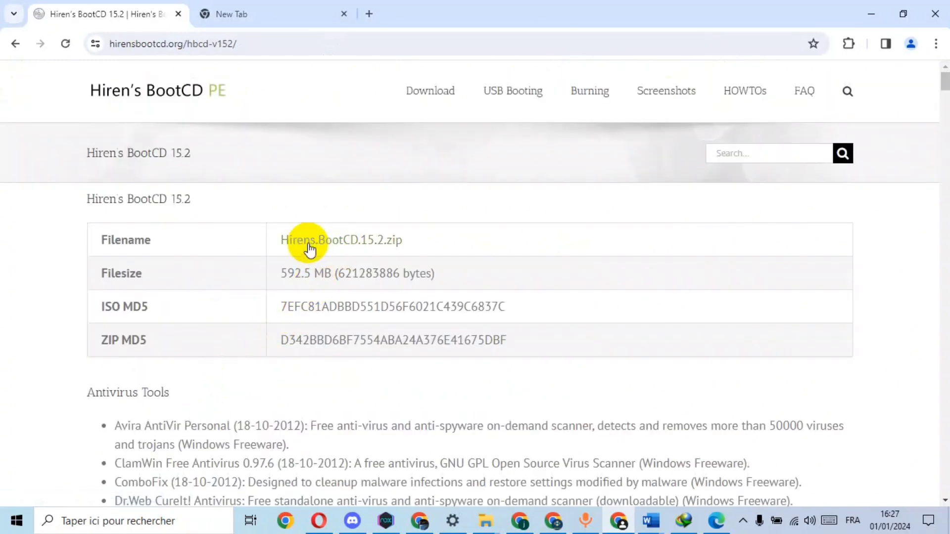
left_click(345, 242)
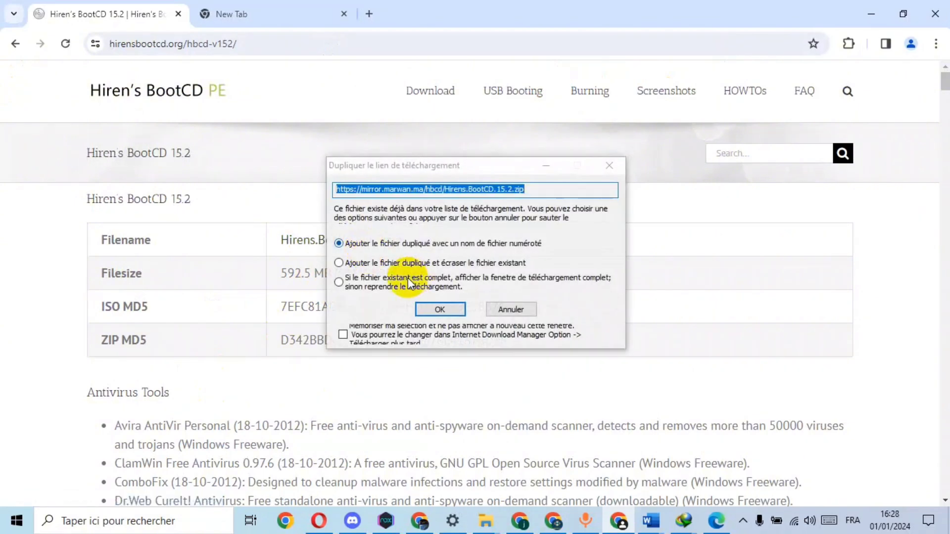
left_click(437, 307)
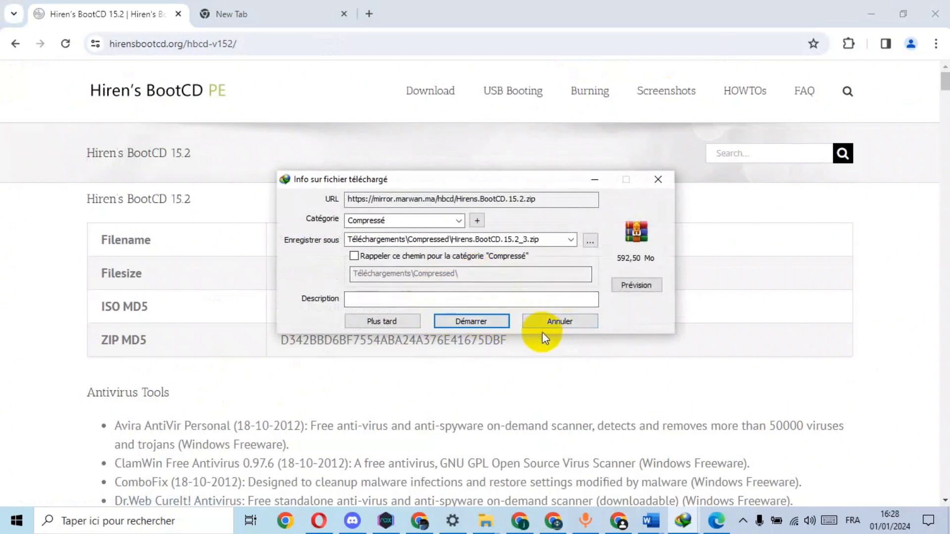
left_click(568, 321)
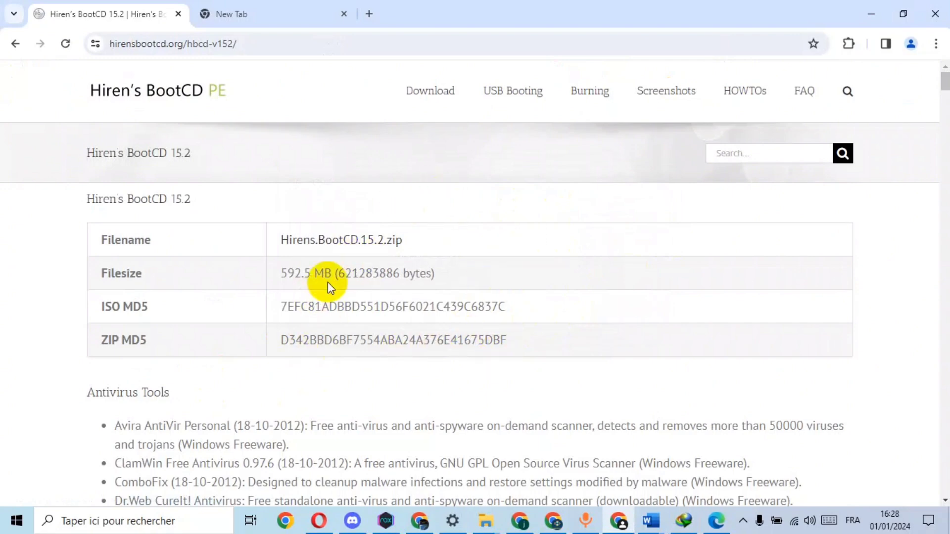
Search the web for "rufus download" in the empty browser tab and open the official Rufus website
left_click(284, 14)
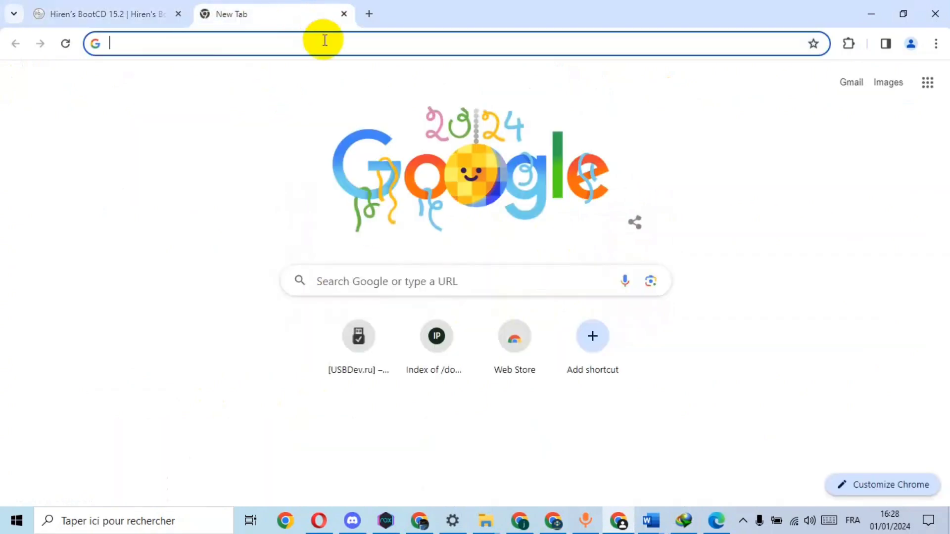
type("rufus download")
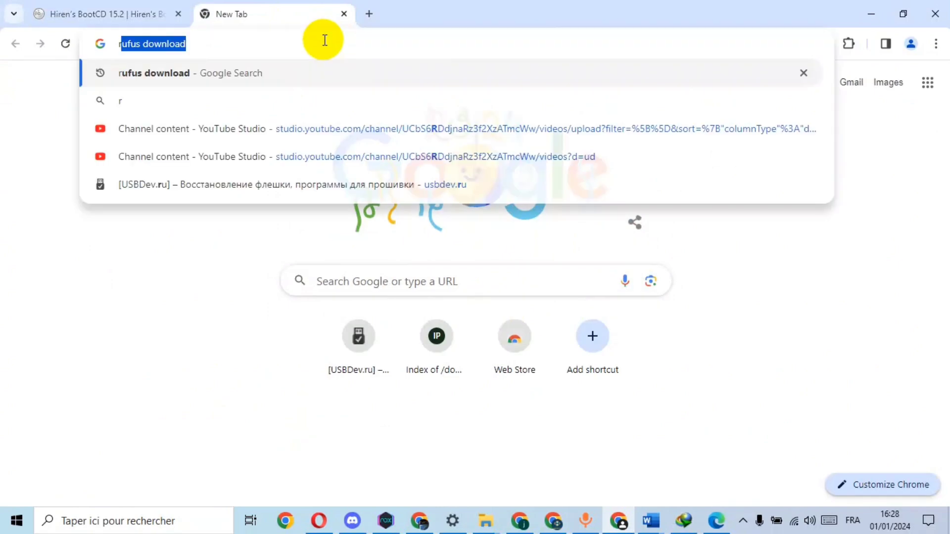
key("Return")
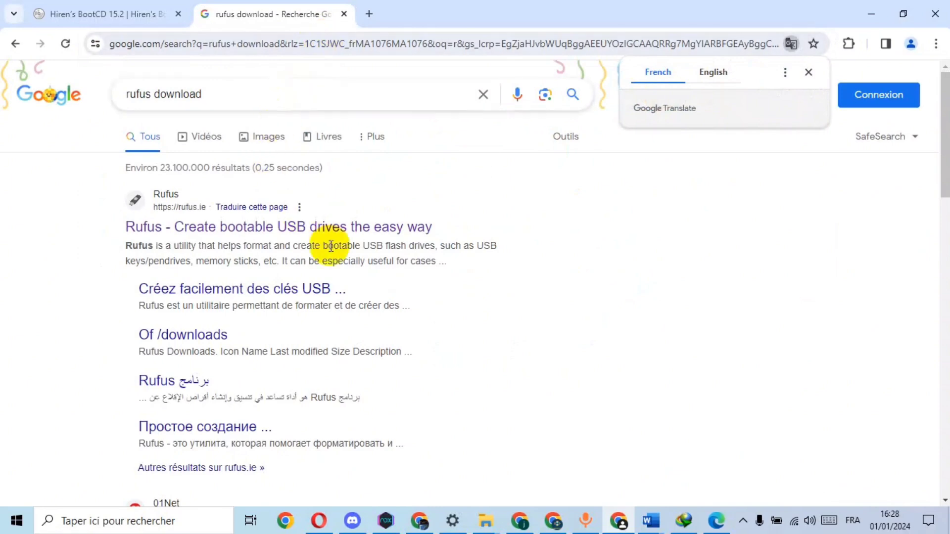
left_click(256, 240)
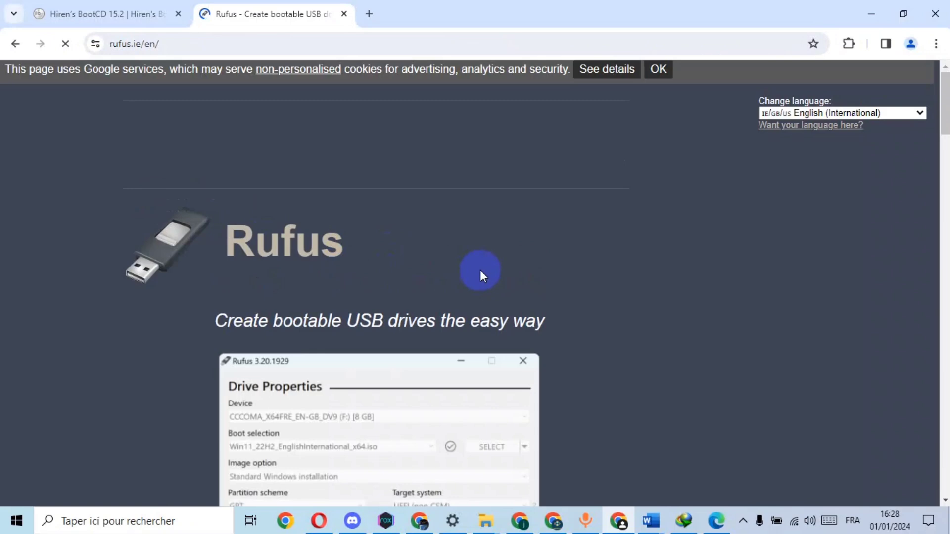
Download the standard Windows x64 release rufus-4.3.exe, dismissing the advertisement and closing the download window at the end
scroll(492, 246, "down", 10)
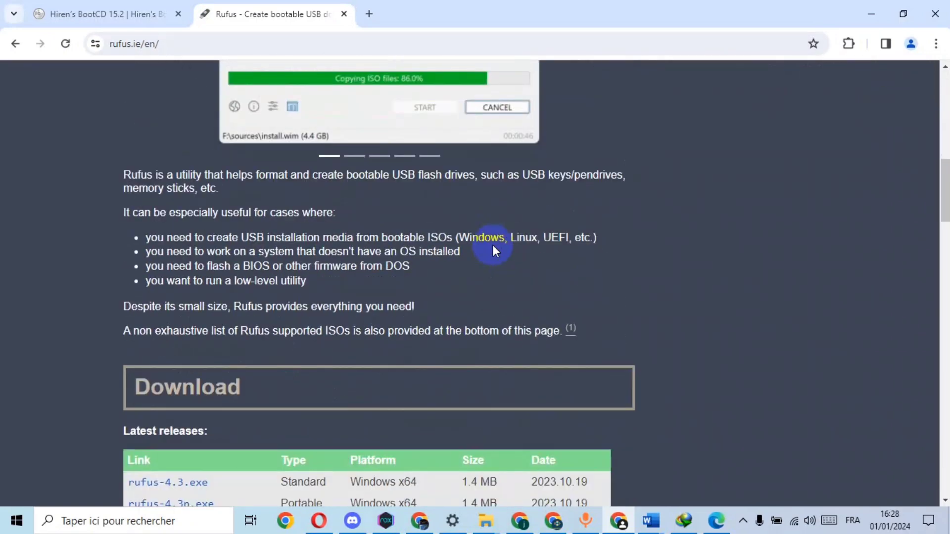
scroll(486, 248, "down", 3)
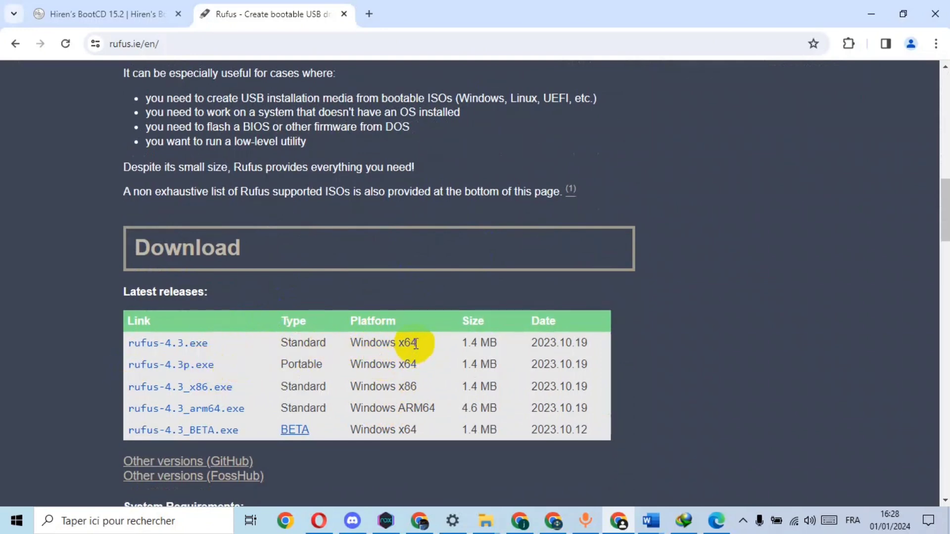
left_click(190, 347)
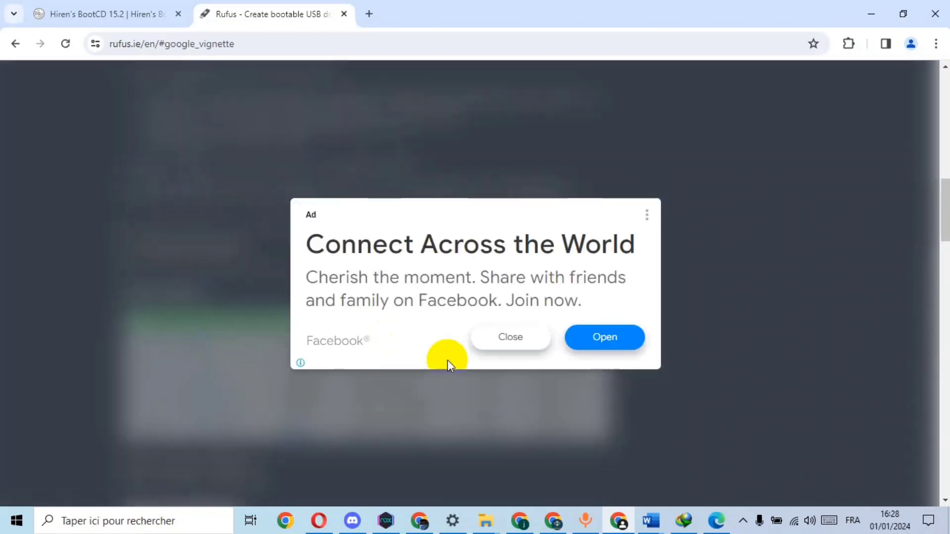
left_click(499, 348)
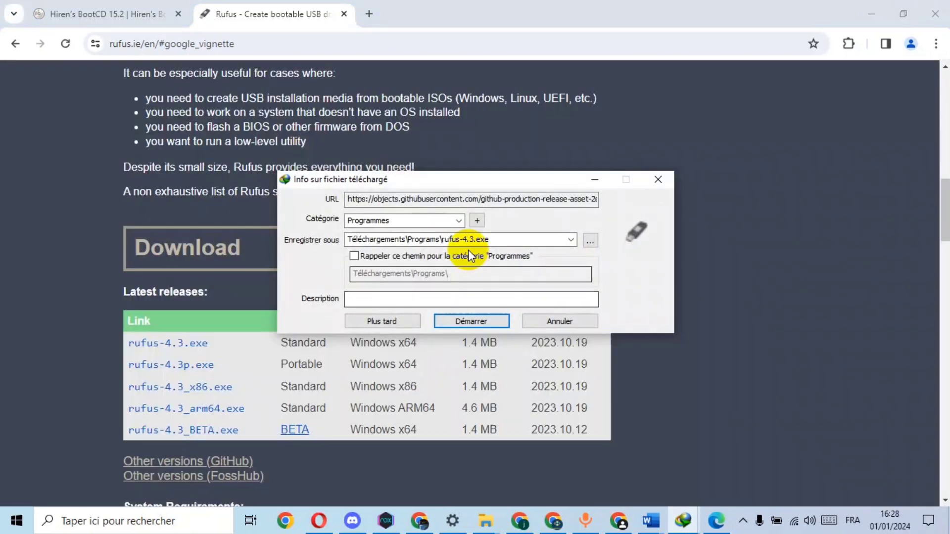
left_click(483, 321)
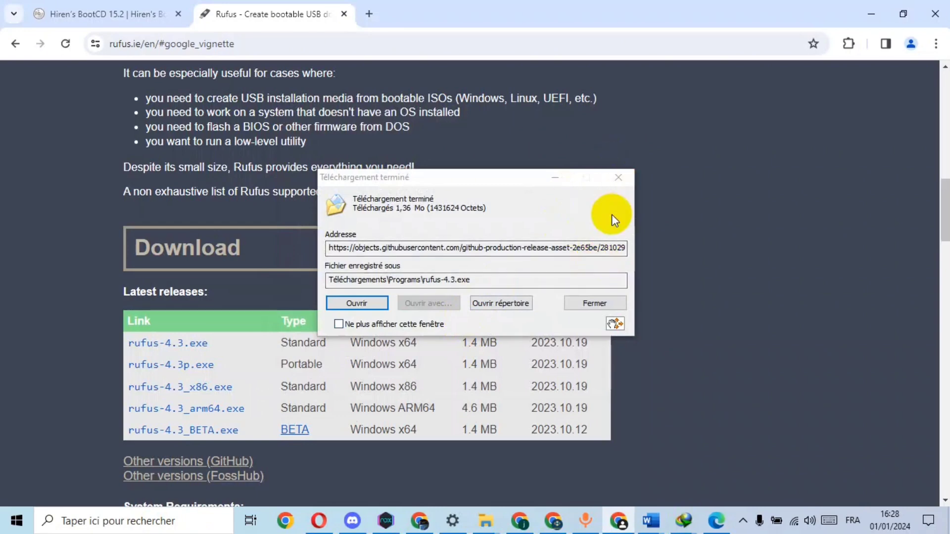
left_click(618, 178)
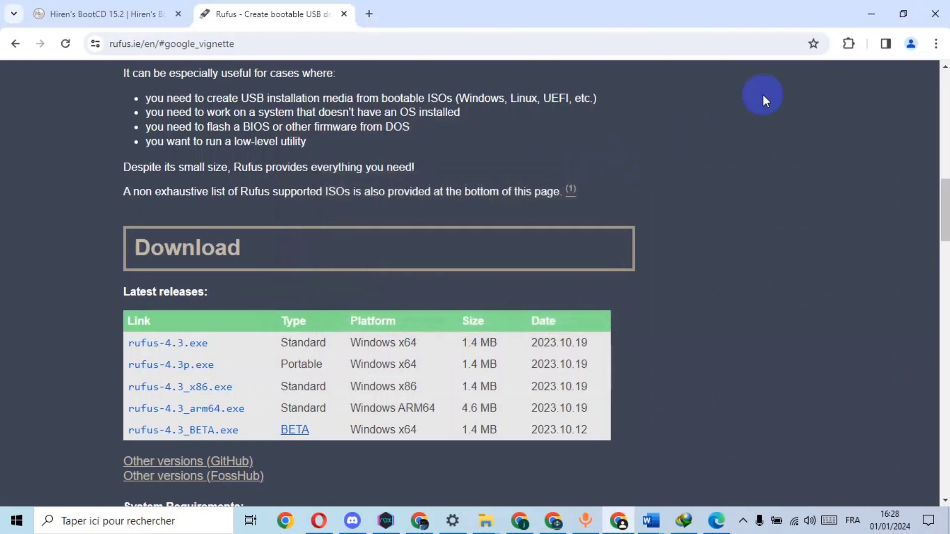
Switch to the file explorer folder and extract Hirens.BootCD.15.2_3.zip directly into that same folder
left_click(867, 13)
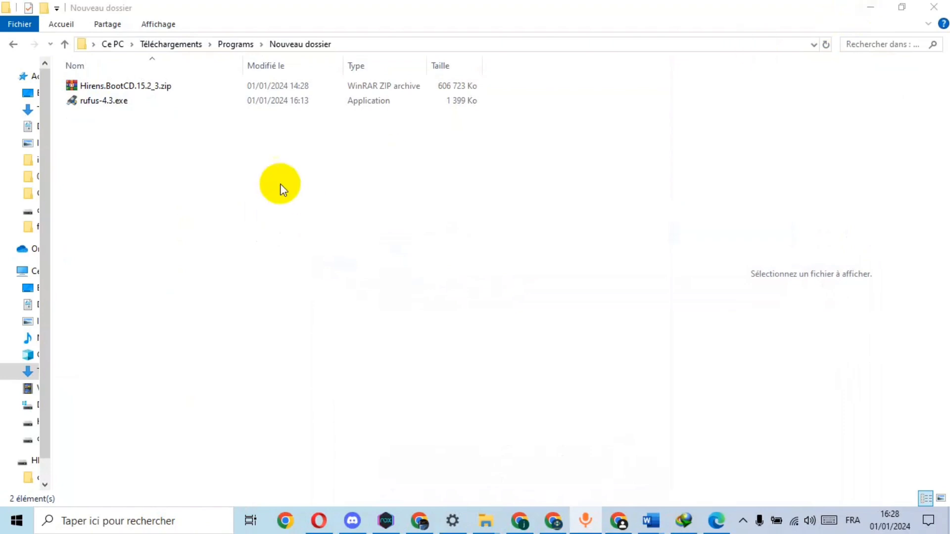
left_click(118, 87)
right_click(117, 87)
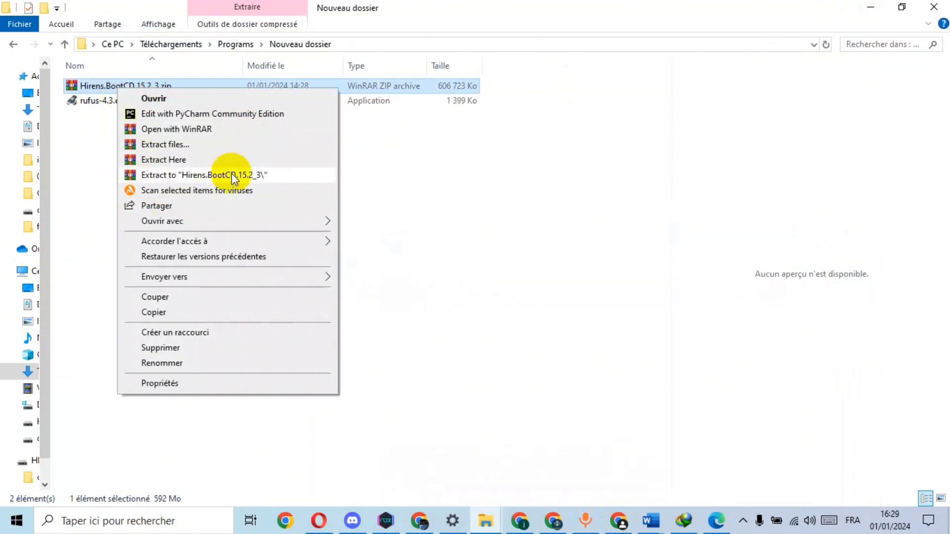
left_click(190, 167)
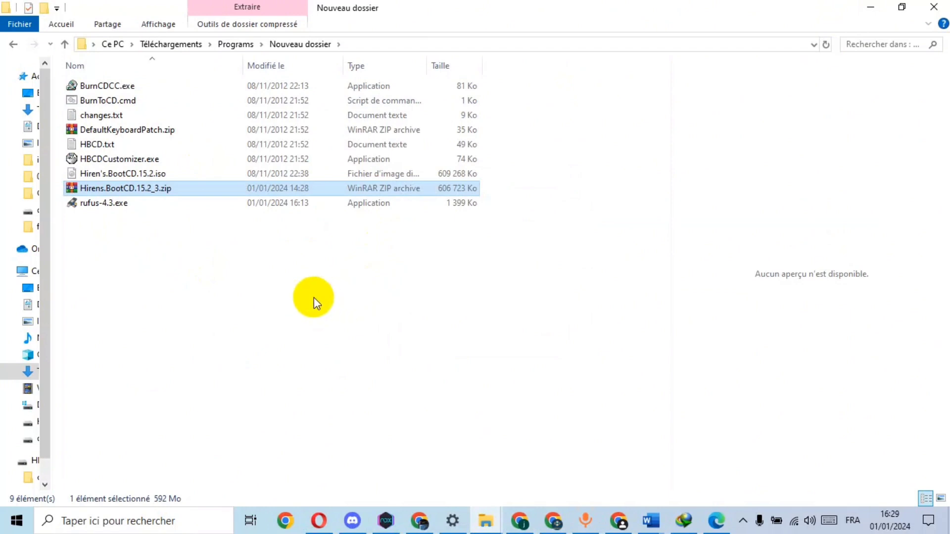
Launch rufus-4.3.exe from the folder with the extracted files
left_click(295, 290)
left_click(103, 205)
double_click(102, 204)
right_click(101, 203)
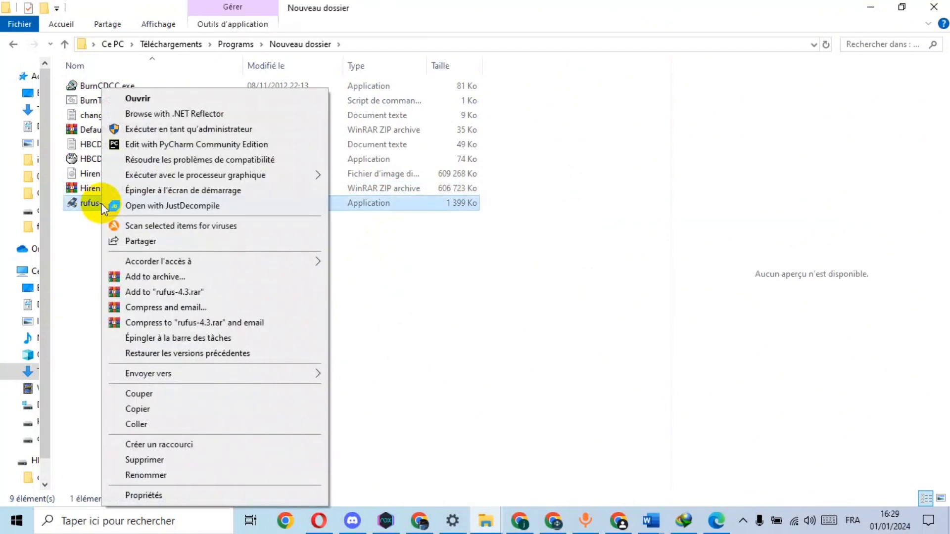
left_click(159, 98)
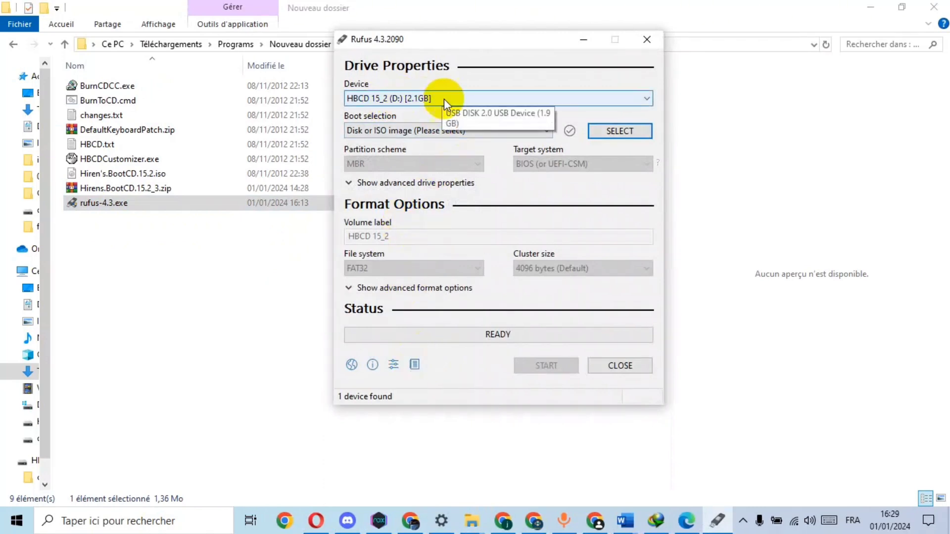
Load Hiren's.BootCD.15.2.iso as the boot image for the USB drive
left_click(625, 133)
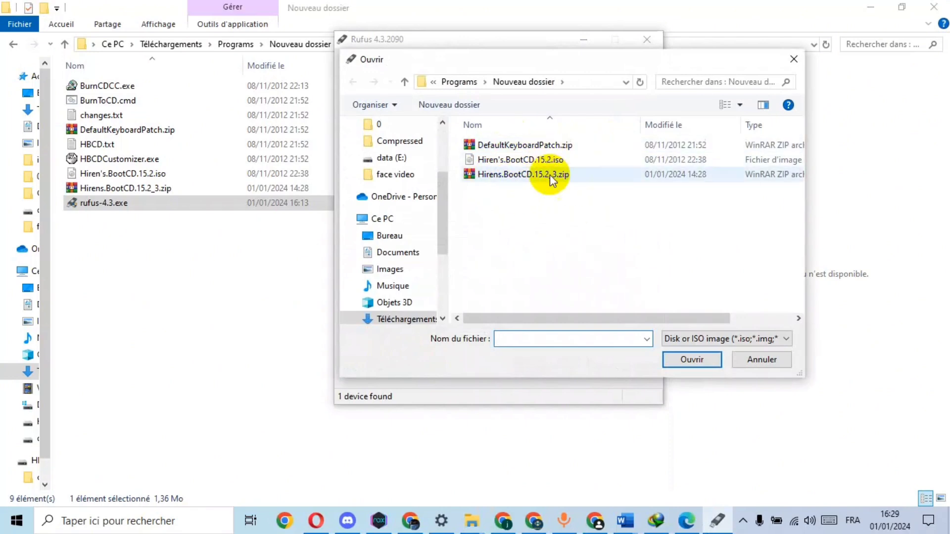
left_click(514, 159)
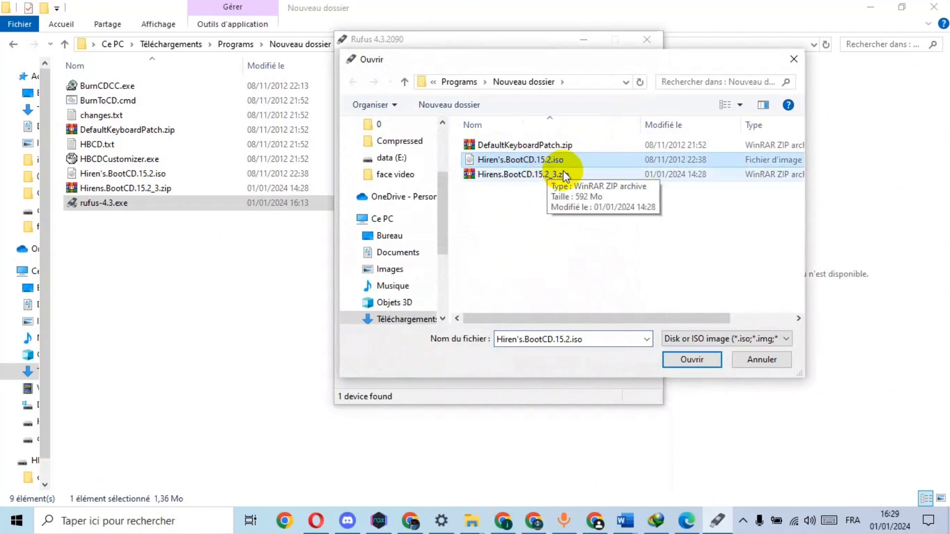
left_click(691, 360)
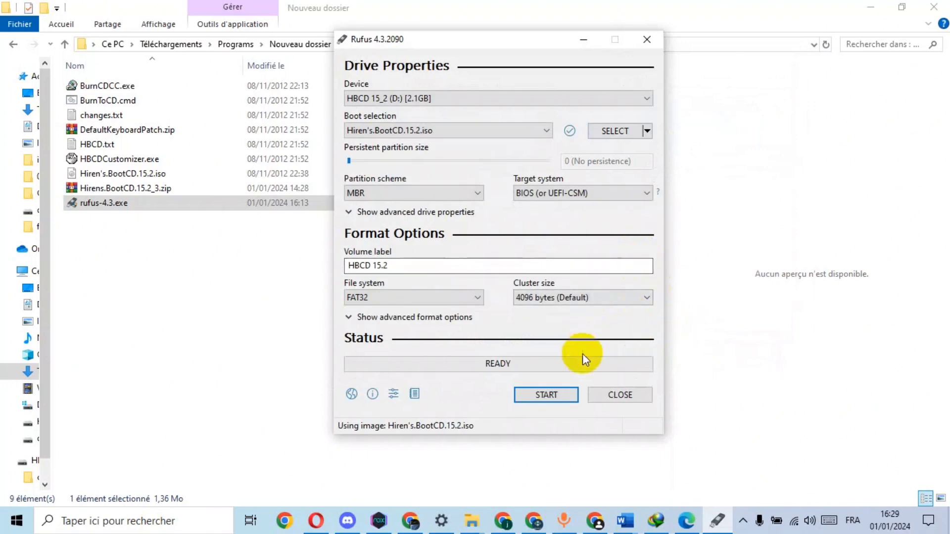
Write the image to the HBCD 15_2 (D:) USB drive, accepting that its data is erased, and close Rufus
left_click(550, 396)
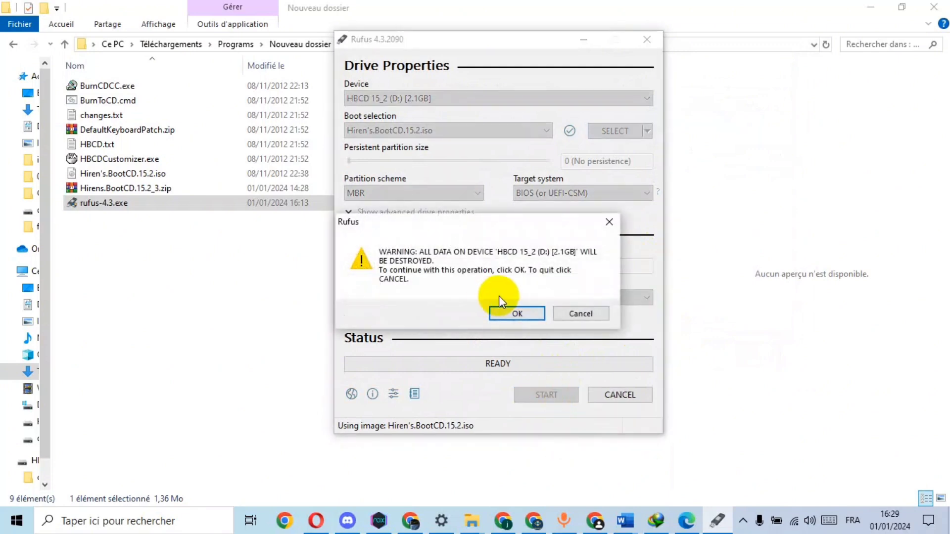
left_click(518, 315)
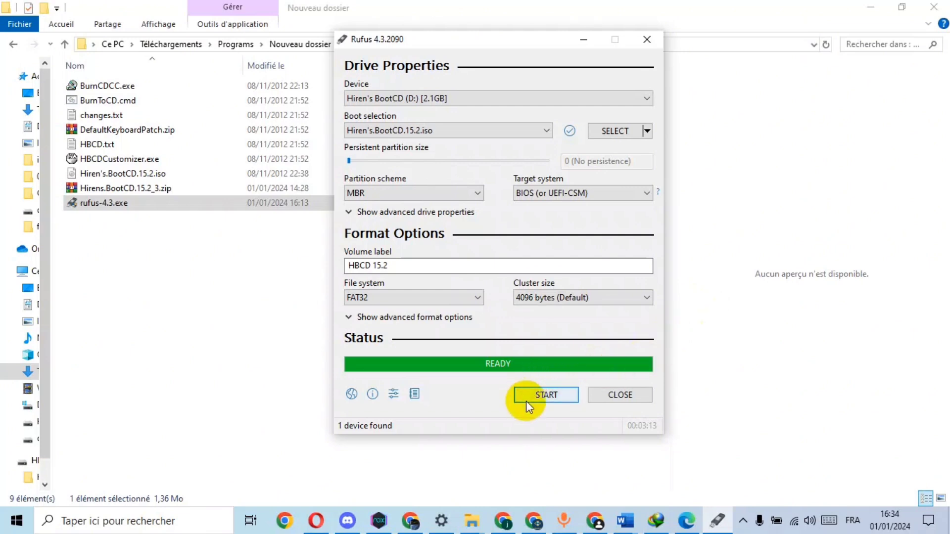
left_click(613, 395)
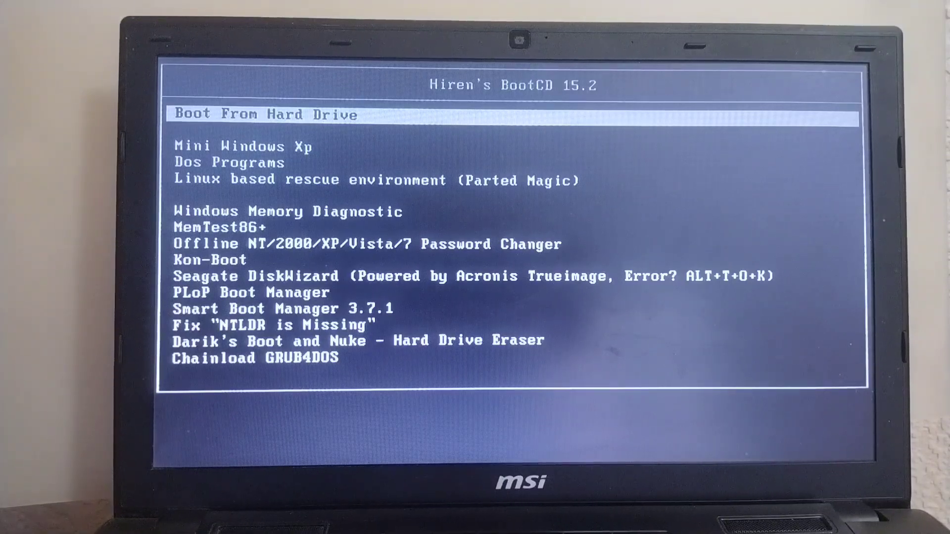
Boot the laptop into Mini Windows Xp from the Hiren's BootCD 15.2 boot menu
key("Down")
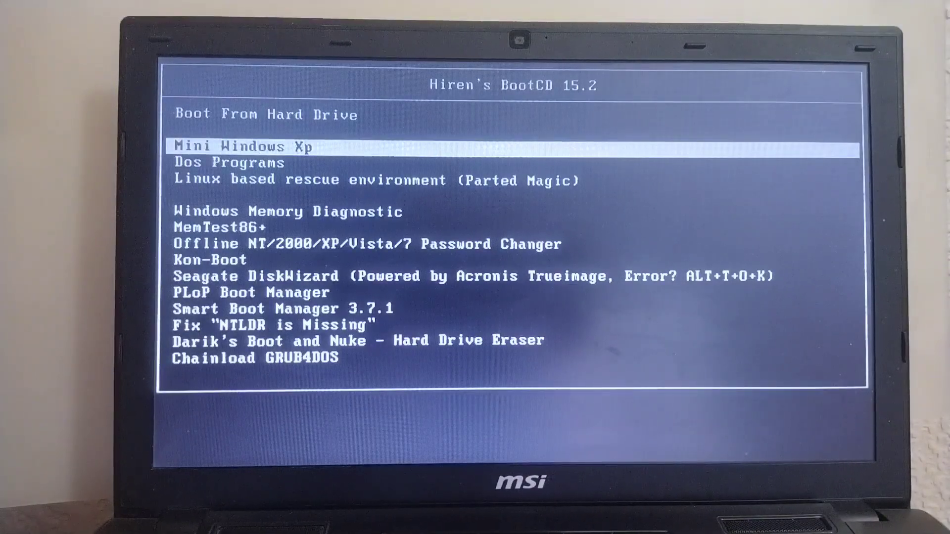
key("Return")
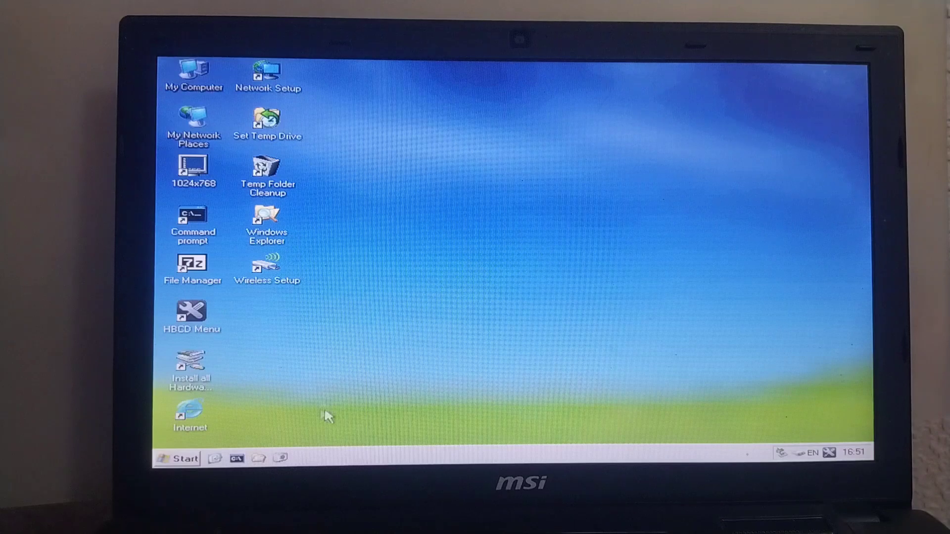
Open My Computer to view the available drives, and close it
right_click(195, 83)
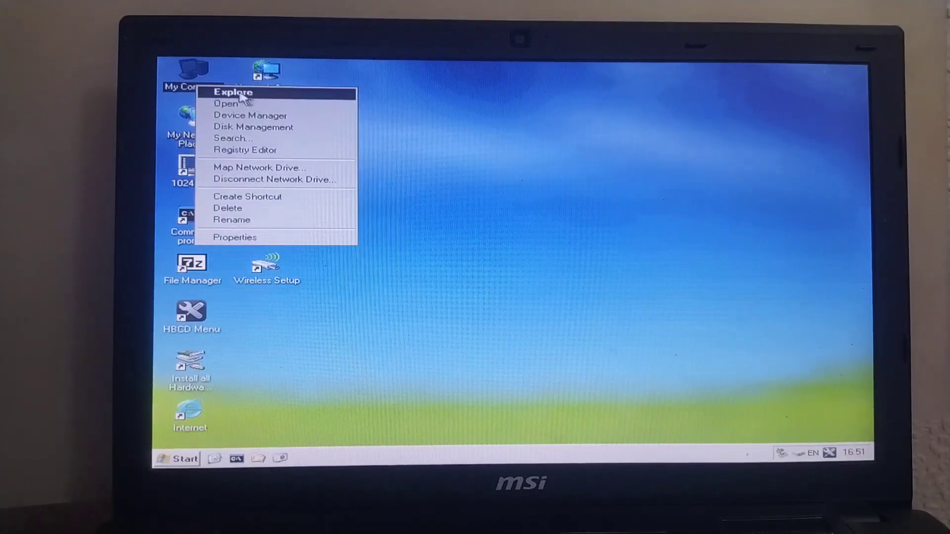
left_click(243, 105)
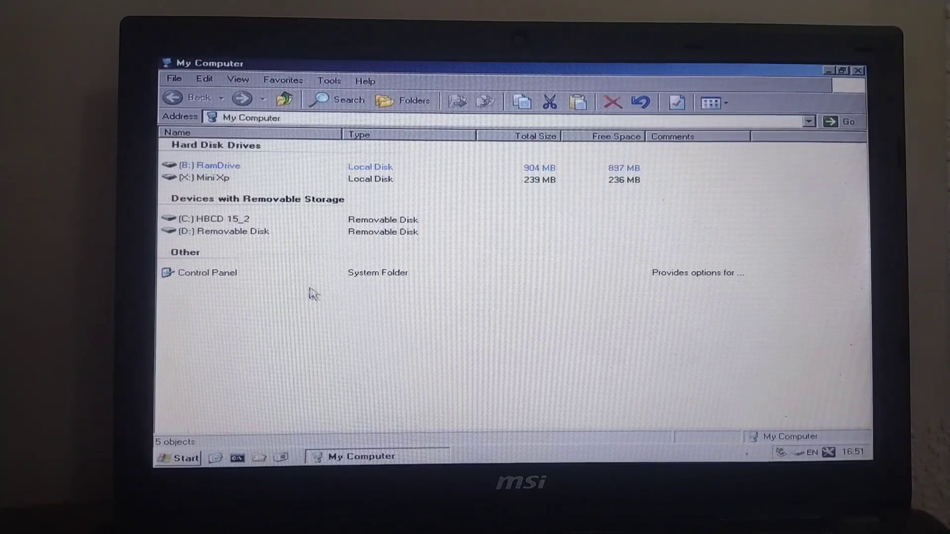
left_click(858, 71)
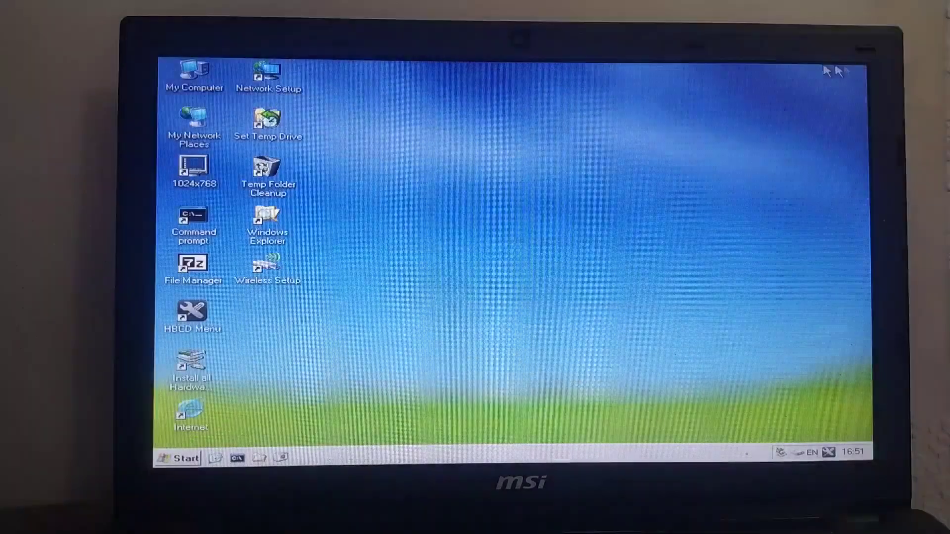
Look through the installed programs, open Check Disk to view the listed volumes, and close it
left_click(188, 465)
mouse_move(257, 353)
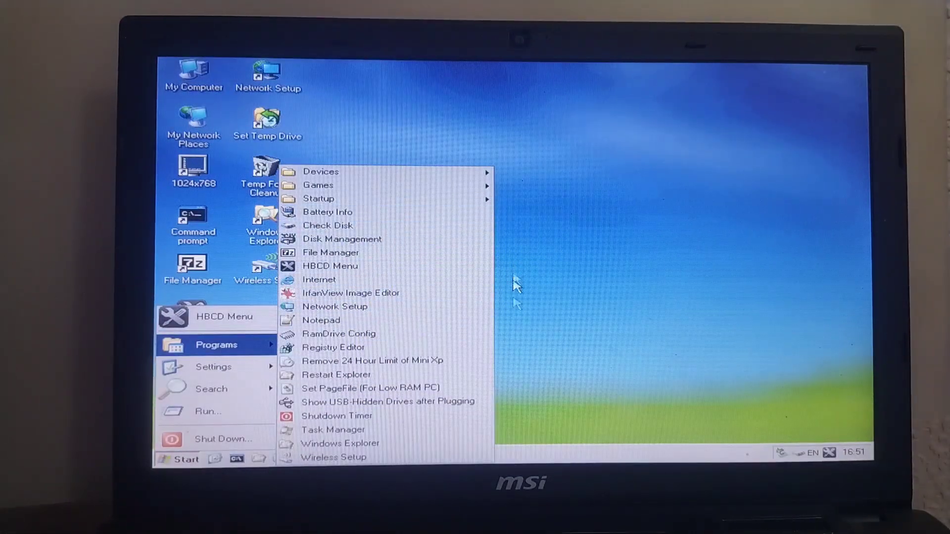
left_click(572, 268)
left_click(179, 460)
mouse_move(263, 356)
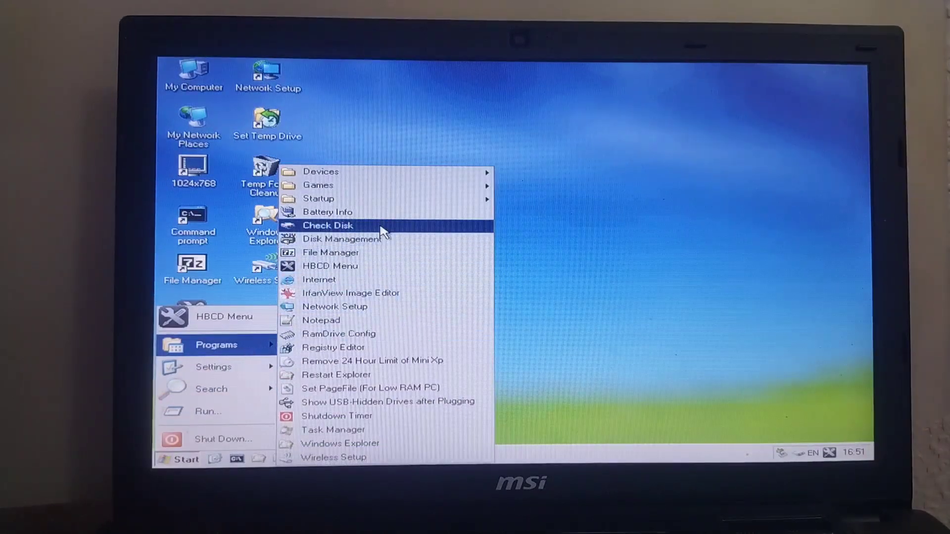
left_click(383, 229)
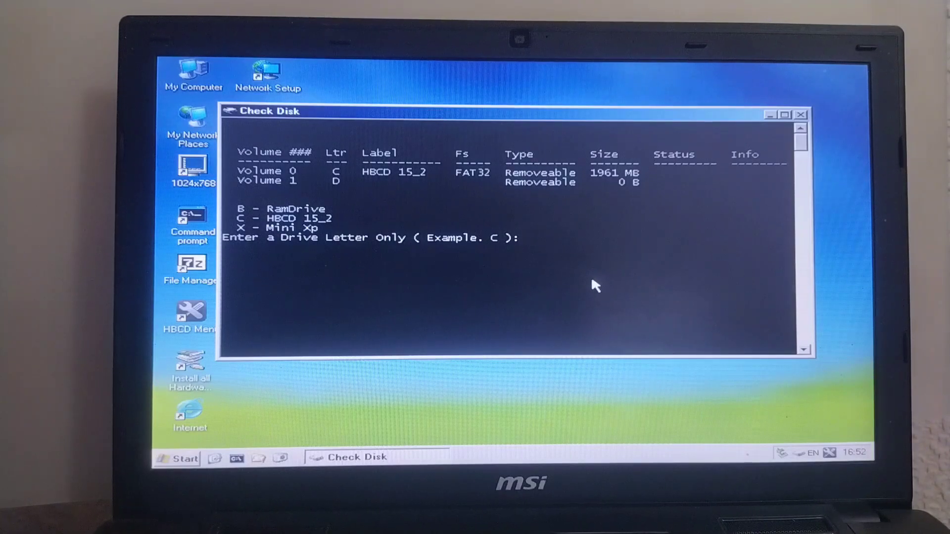
type("chkdsk")
left_click(801, 116)
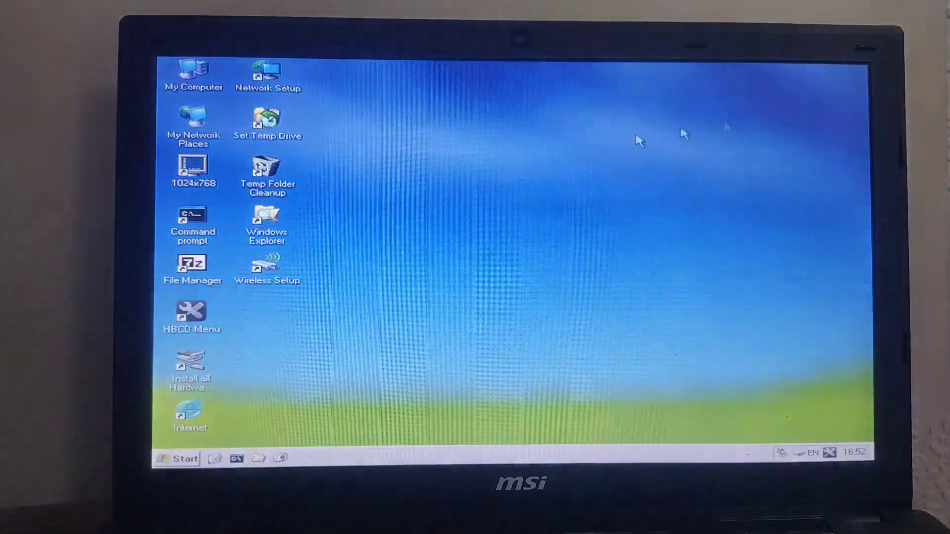
Reopen My Computer to check the hard disks and removable drives once more, and close the window
right_click(187, 90)
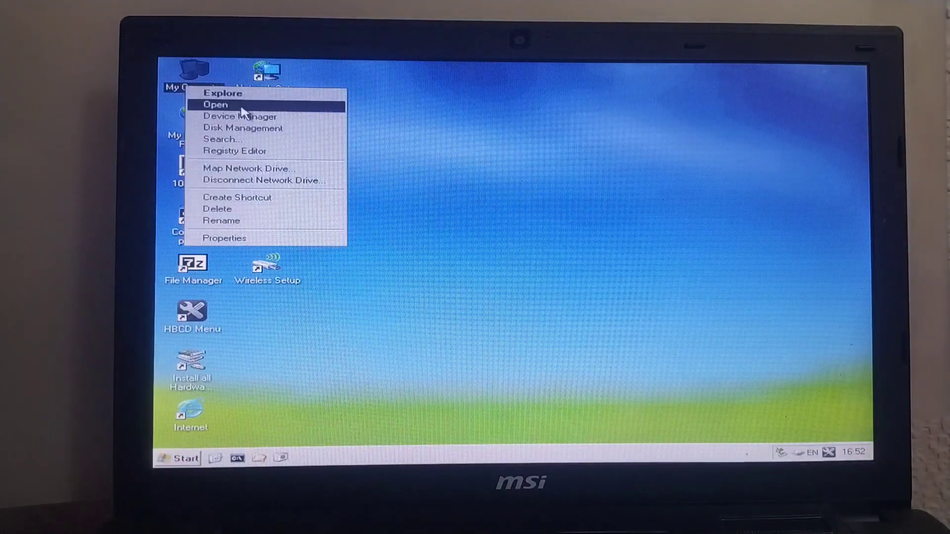
left_click(208, 103)
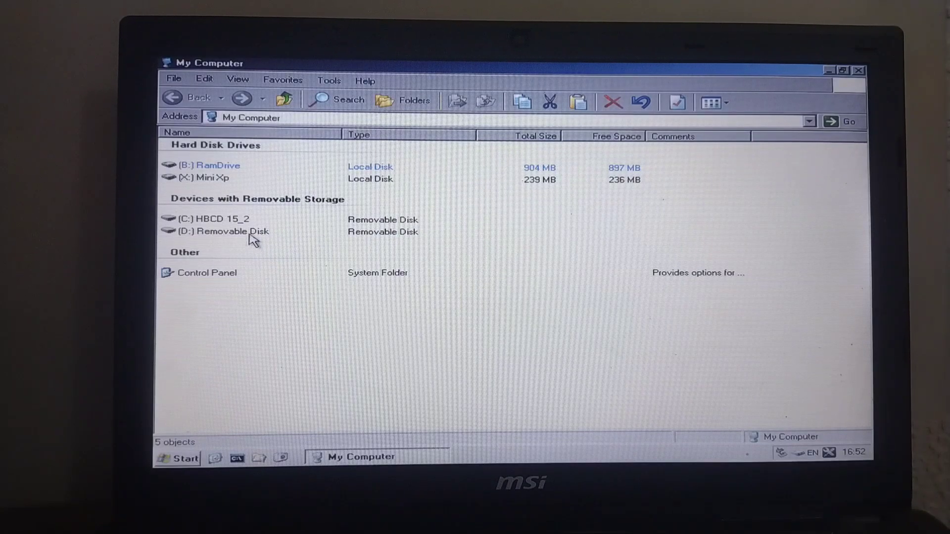
right_click(269, 181)
left_click(522, 268)
right_click(500, 351)
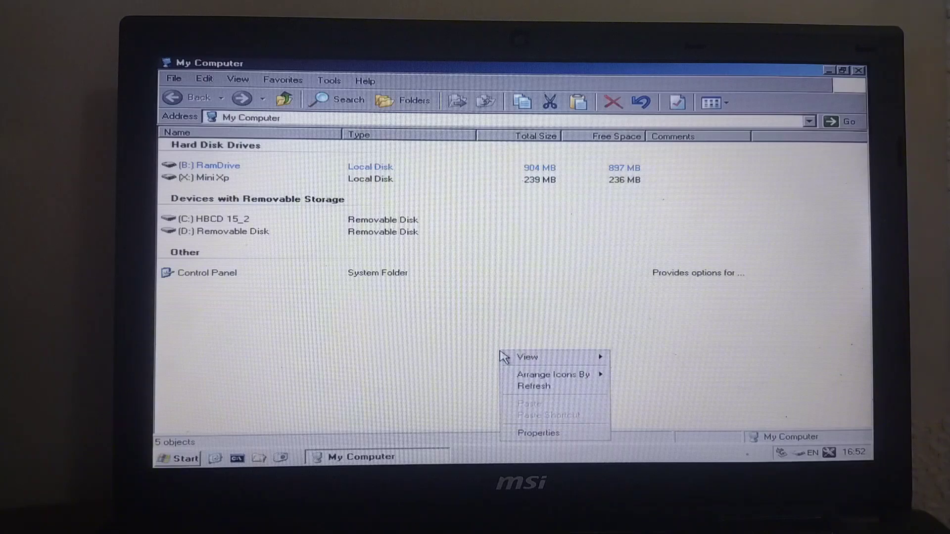
left_click(860, 72)
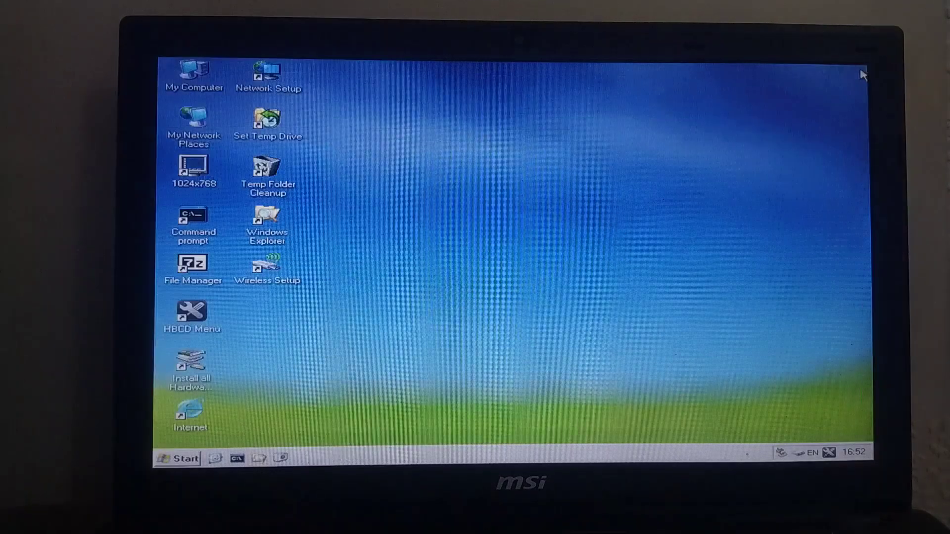